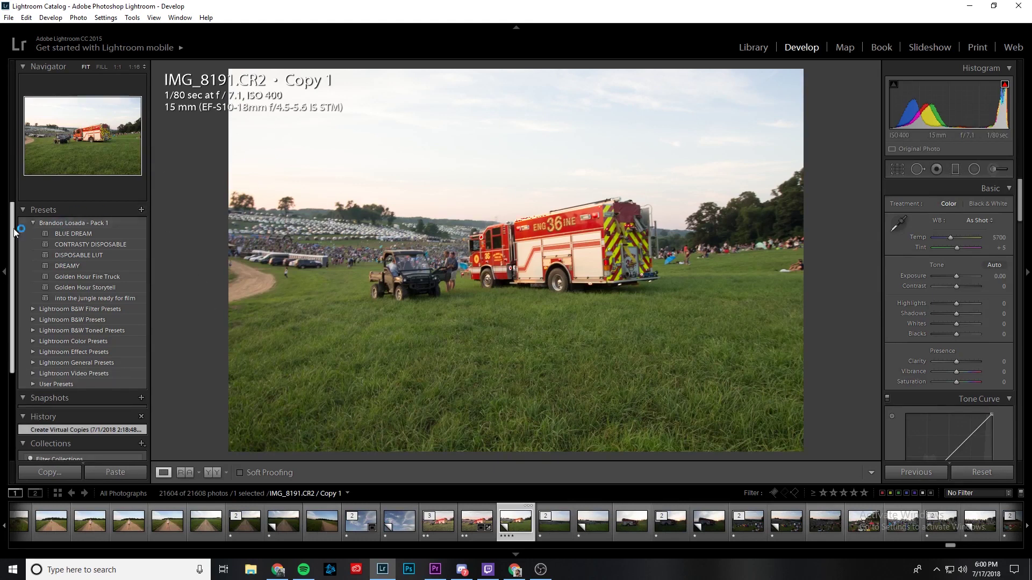
Apply the Golden Hour Storytell preset from Brandon Losada - Pack 1 to the fire truck photo
click(119, 290)
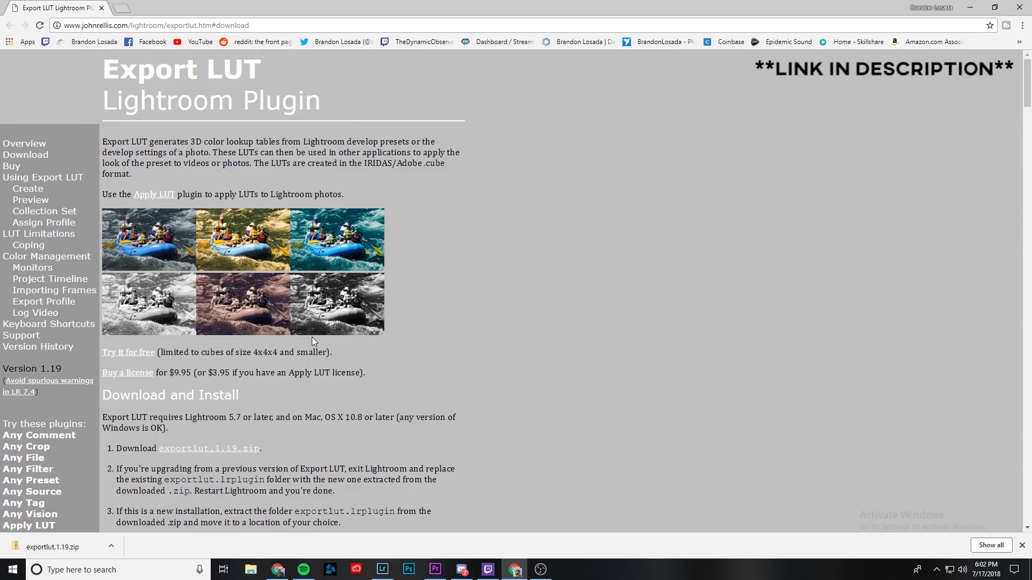
scroll(312, 337, down, 3)
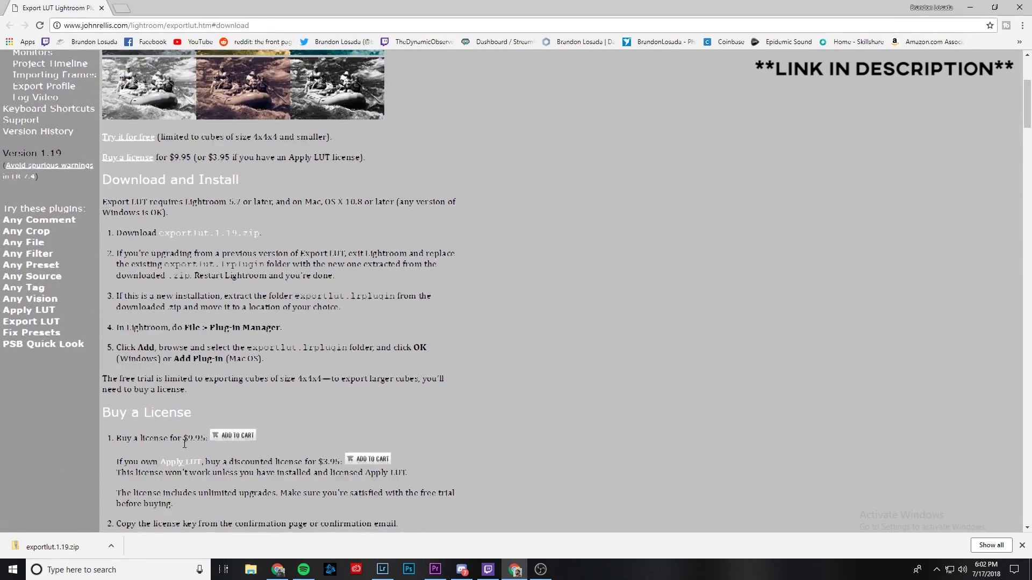
scroll(171, 442, down, 1)
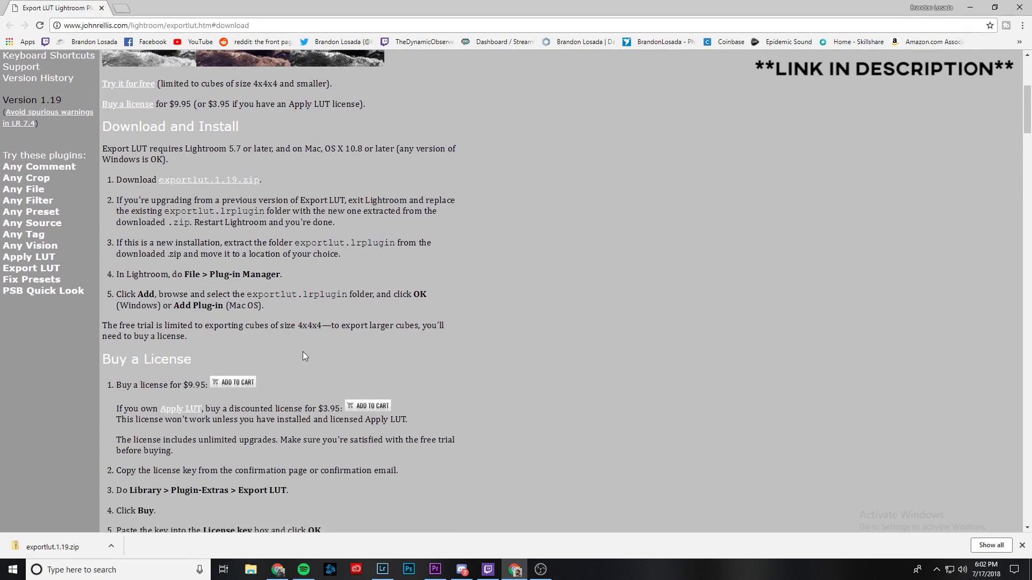
scroll(304, 357, up, 2)
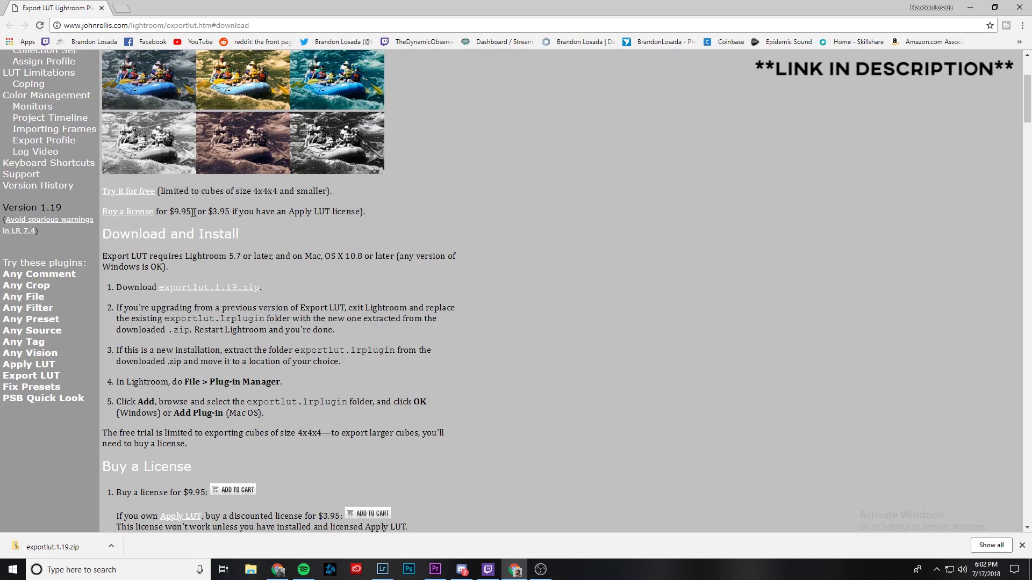
scroll(227, 426, down, 1)
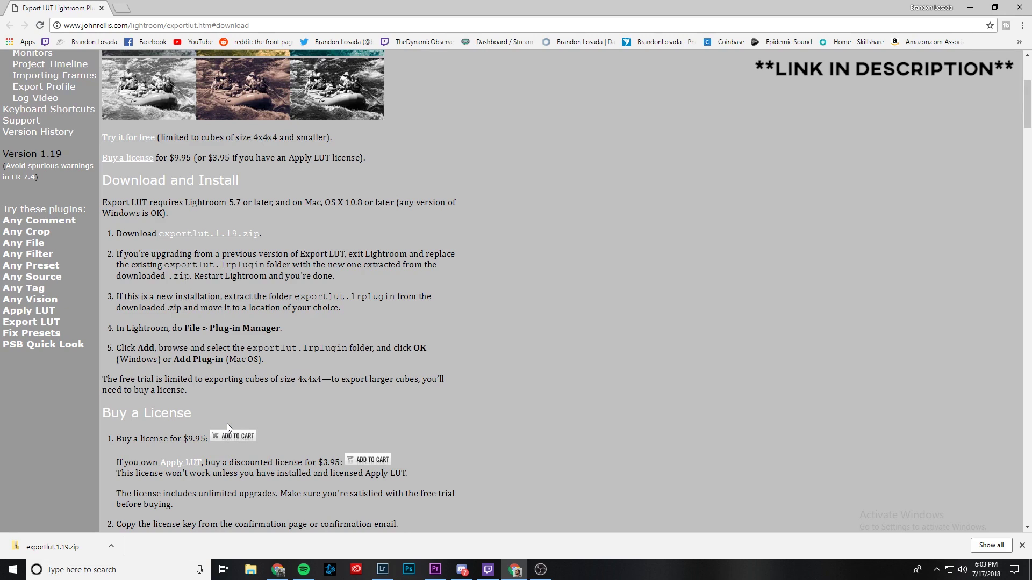
scroll(227, 423, up, 1)
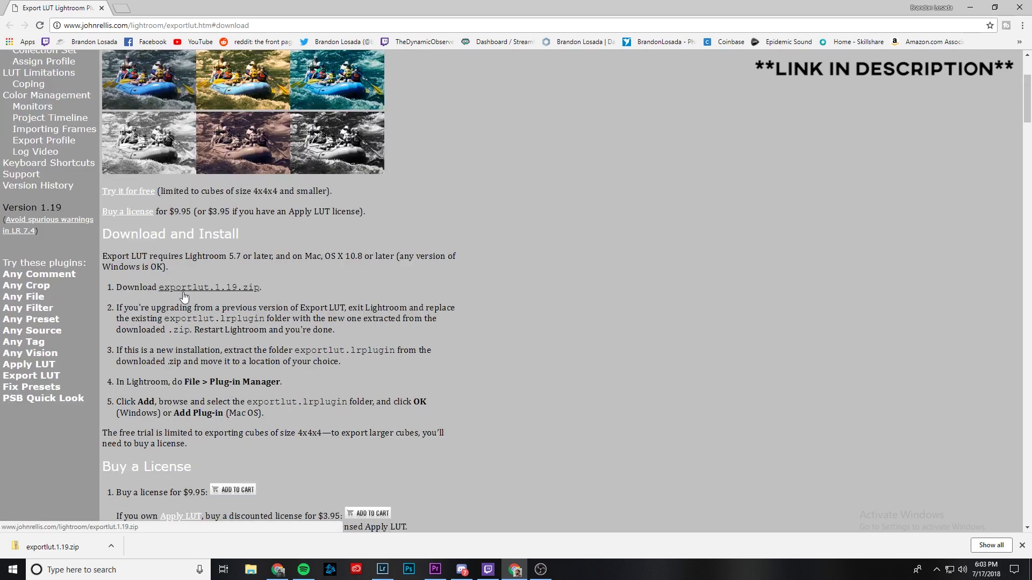
Download the exportlut.1.19.zip plugin archive from the Export LUT page
click(181, 289)
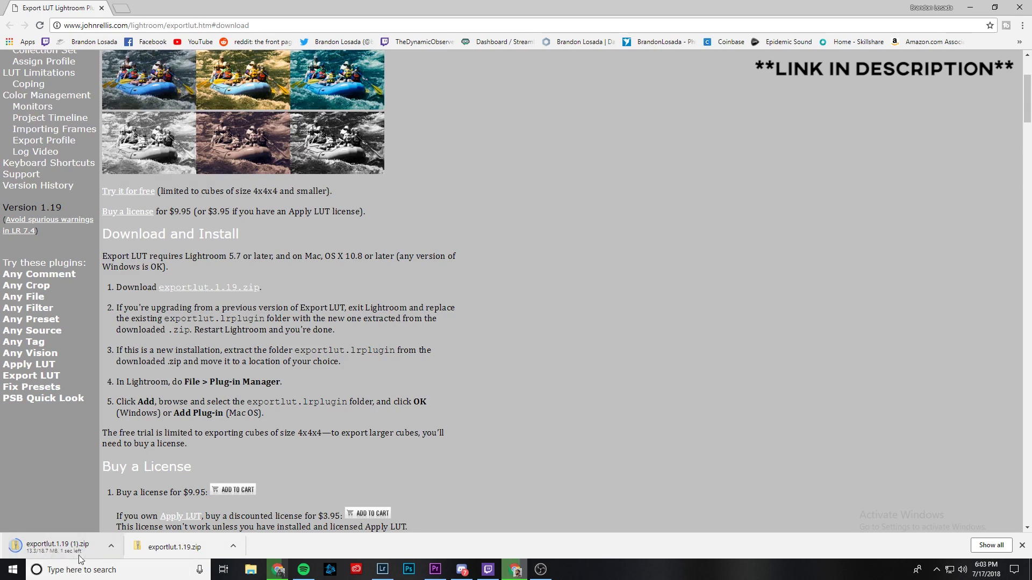
Add the exportlut.lrplugin folder in Lightroom's Plug-in Manager and finish with Done
click(382, 569)
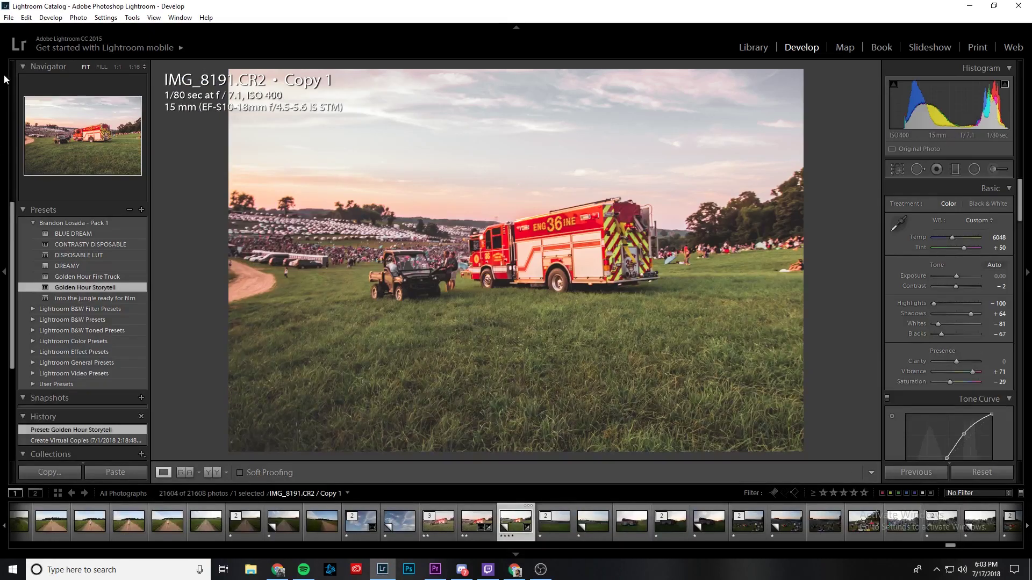
click(8, 18)
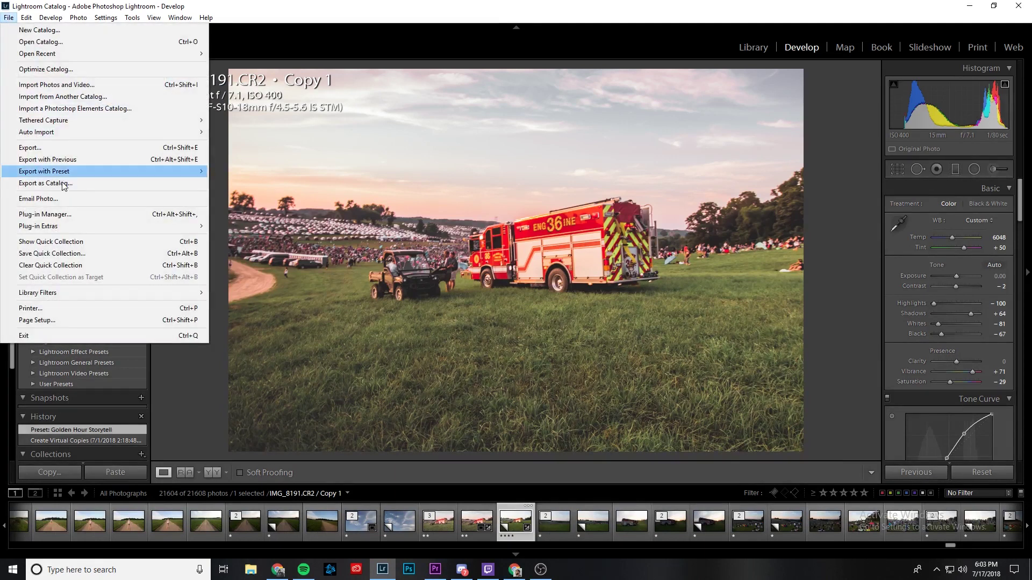
click(62, 214)
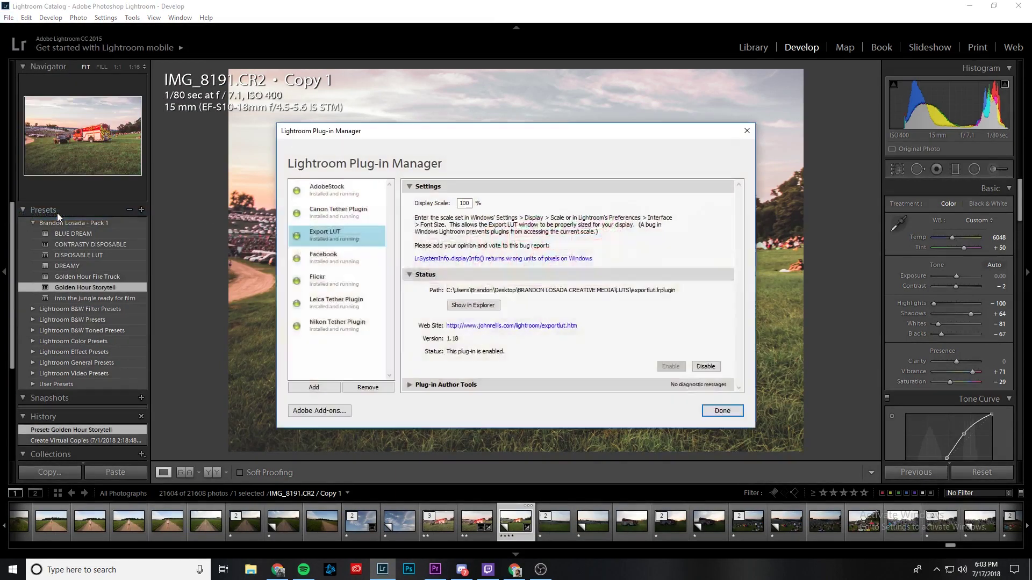
click(314, 388)
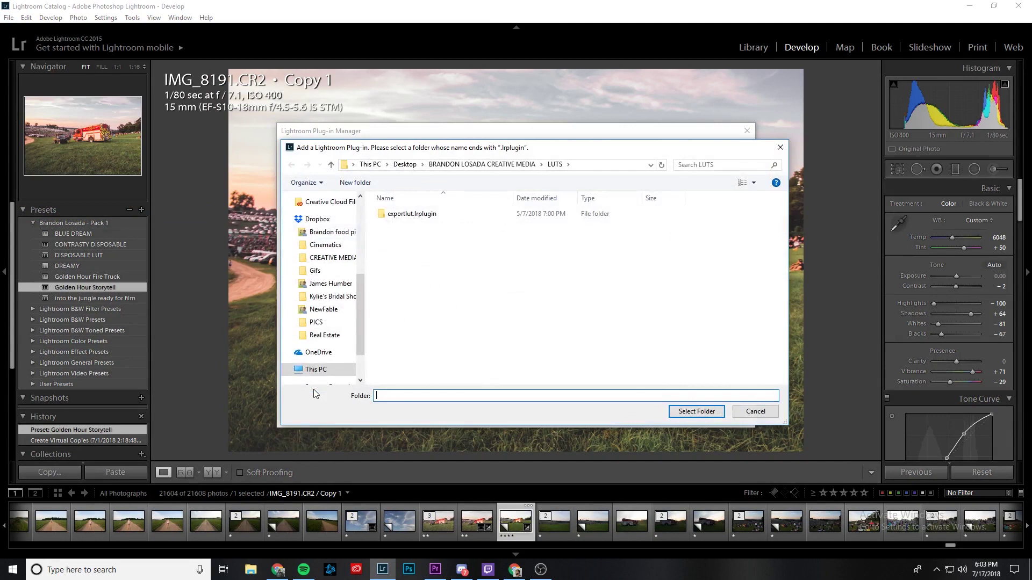
click(415, 222)
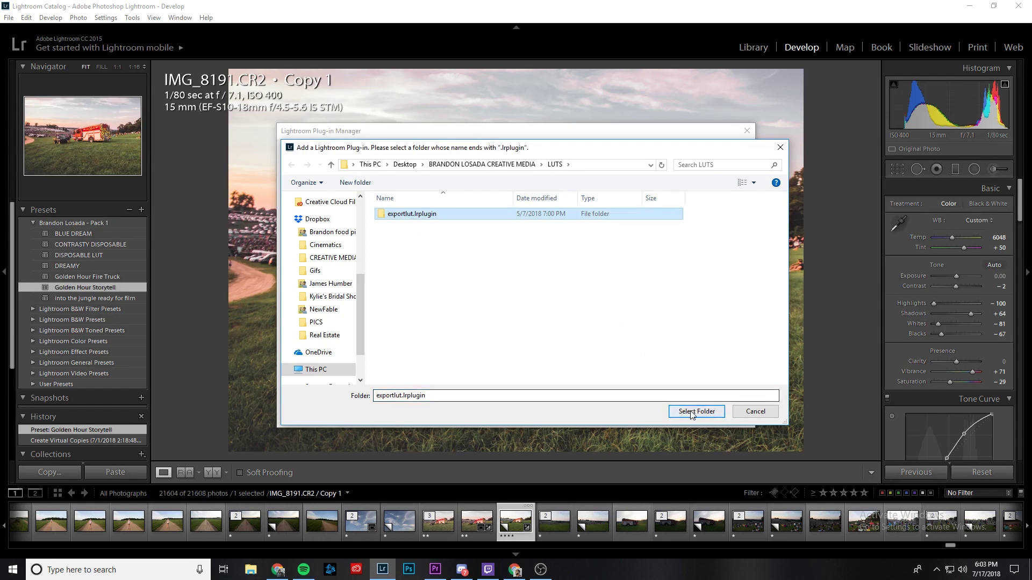
key(Return)
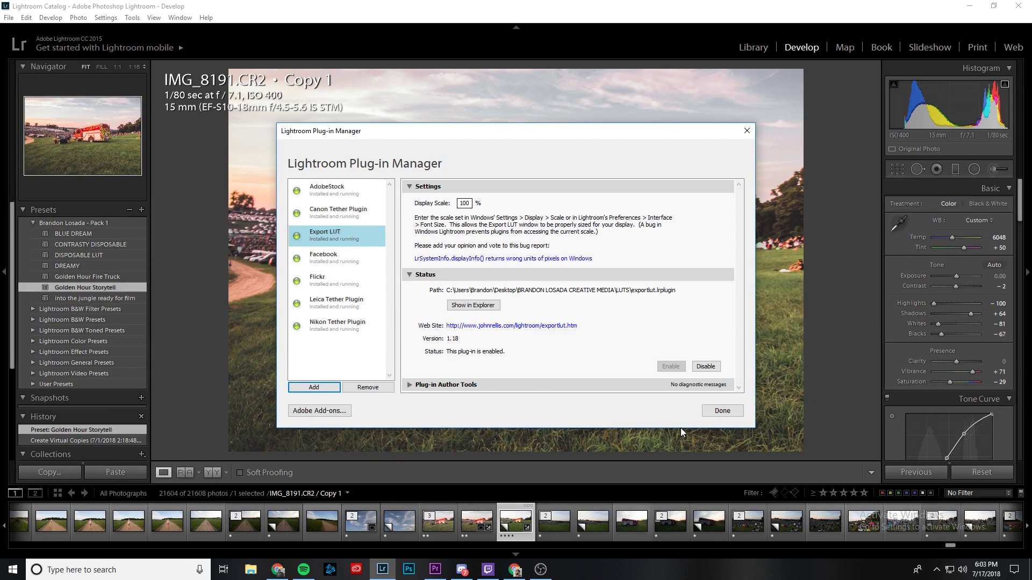
click(720, 411)
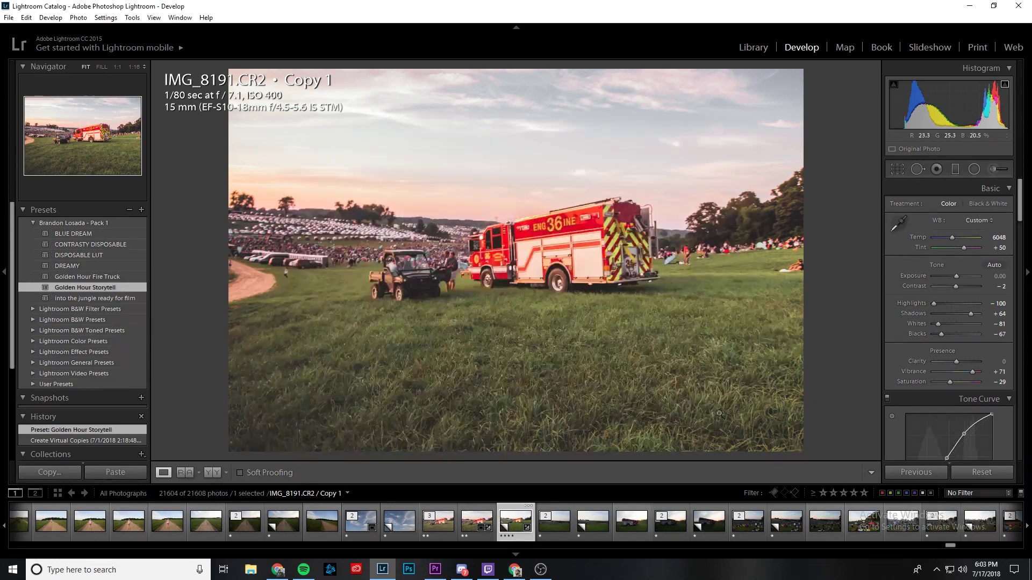
Launch Export LUT and choose the Golden Hour Storytell develop preset as the LUT source
click(7, 18)
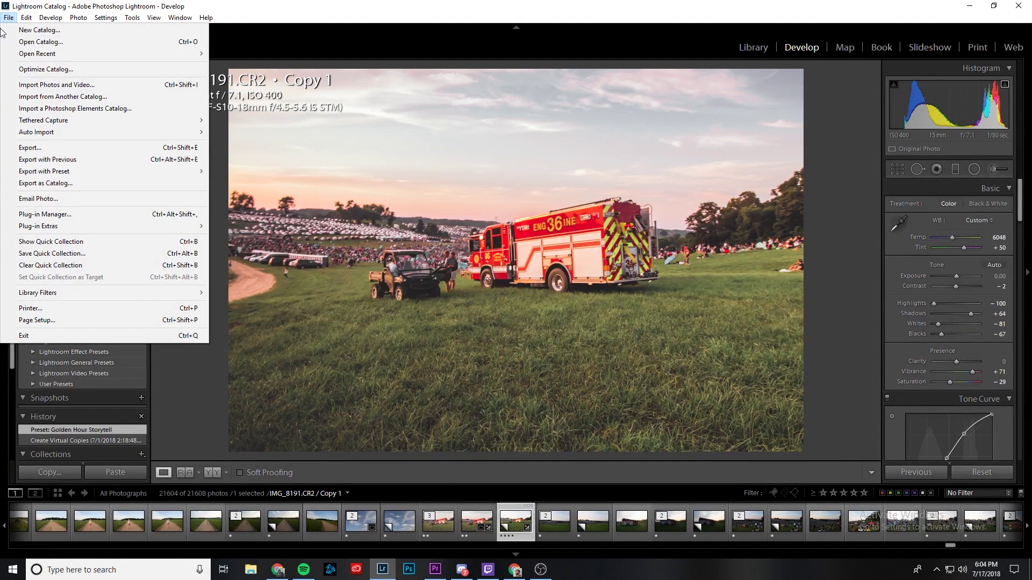
mouse_move(40, 225)
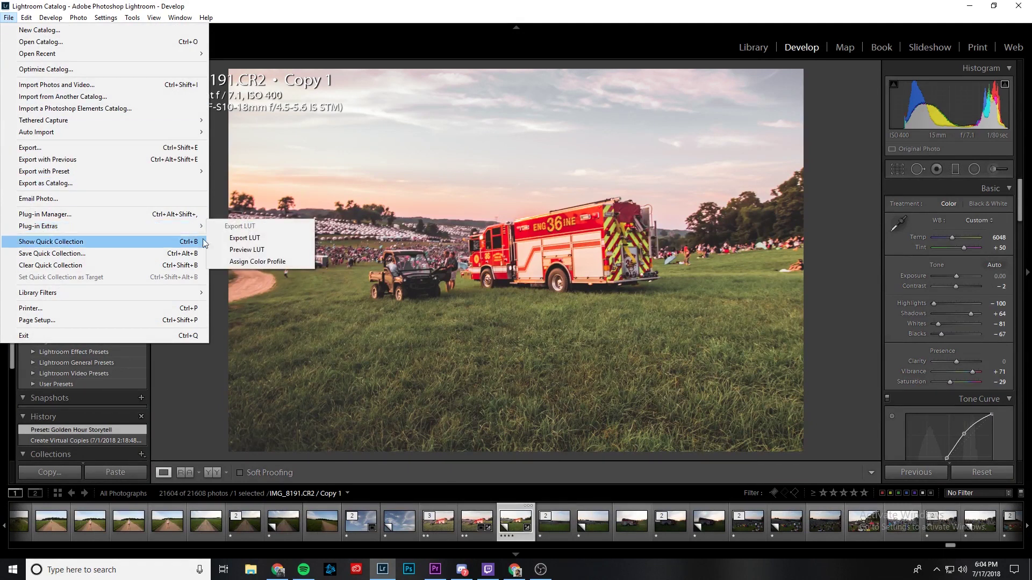
click(261, 243)
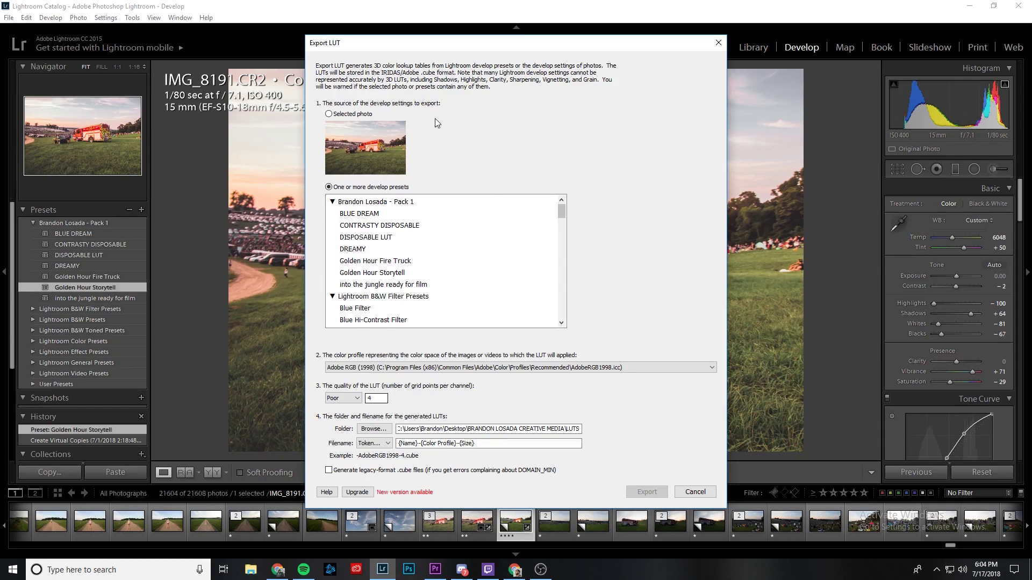
click(329, 115)
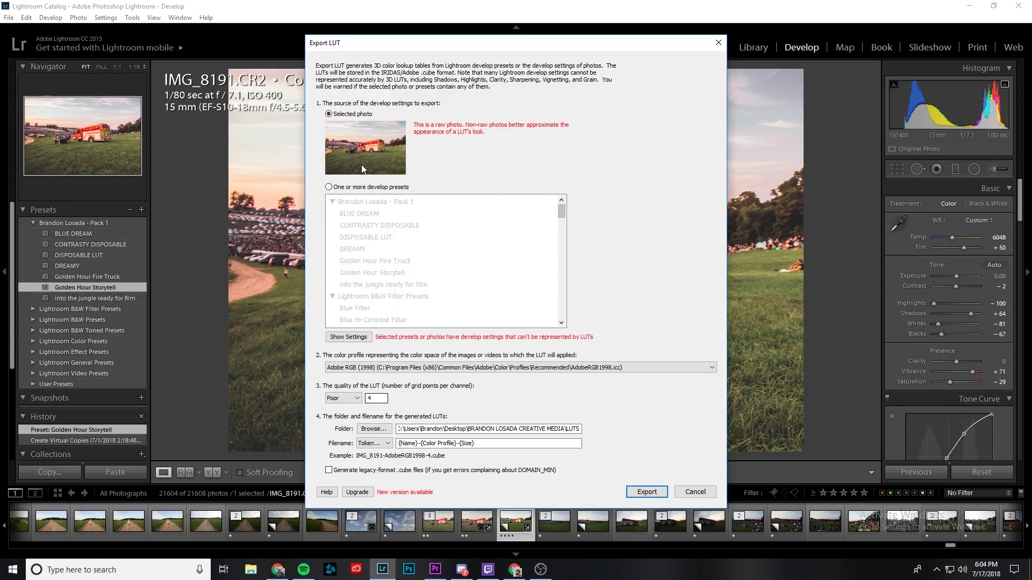
click(330, 187)
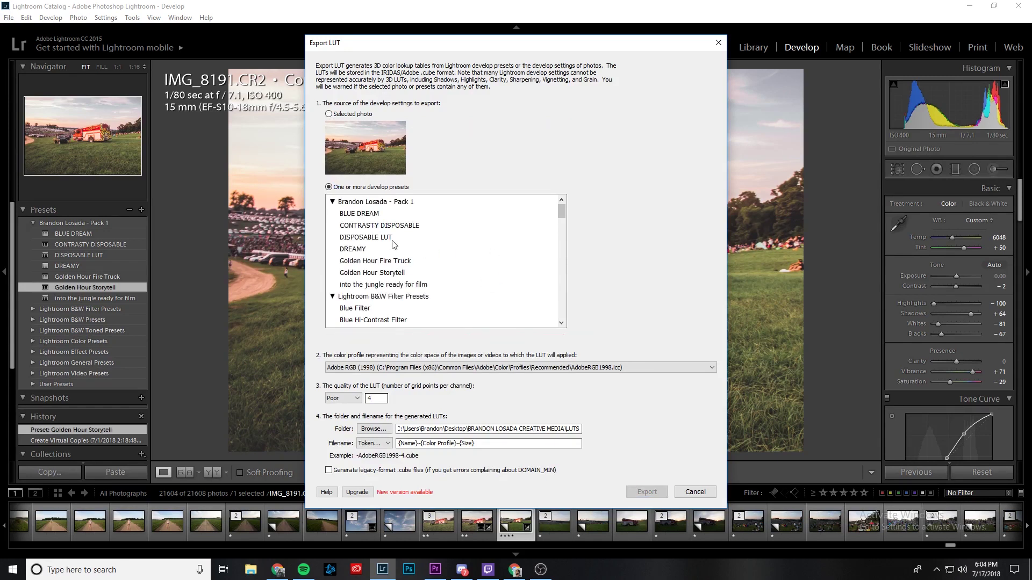
click(354, 275)
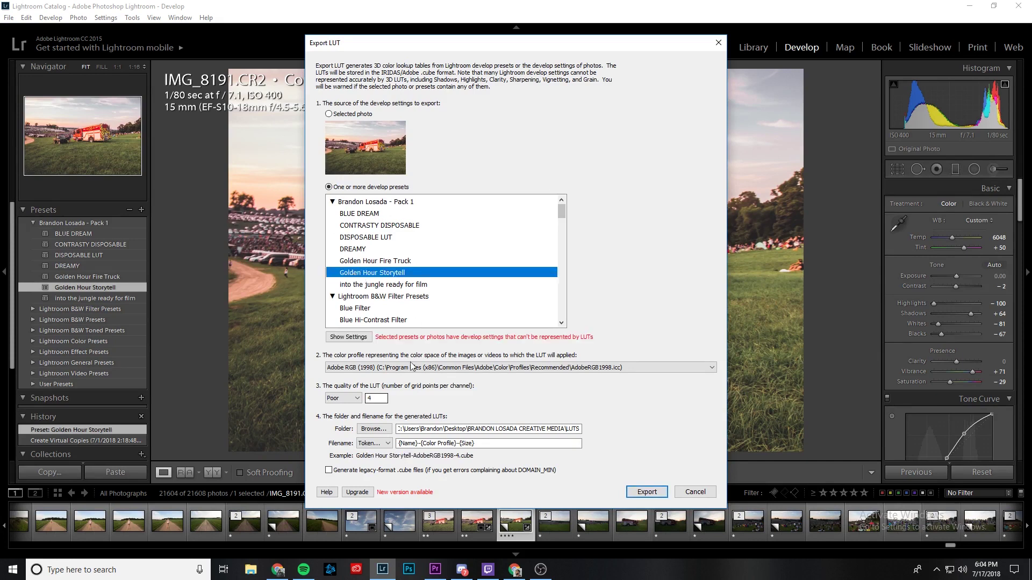
Set LUT quality to High (64 points) and export the .cube file
click(359, 399)
click(313, 445)
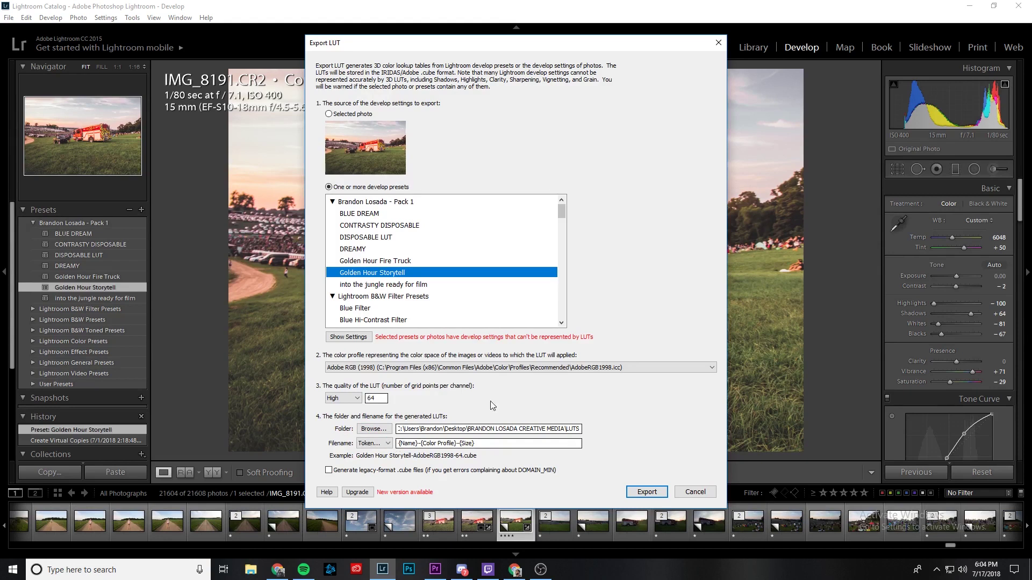
click(643, 494)
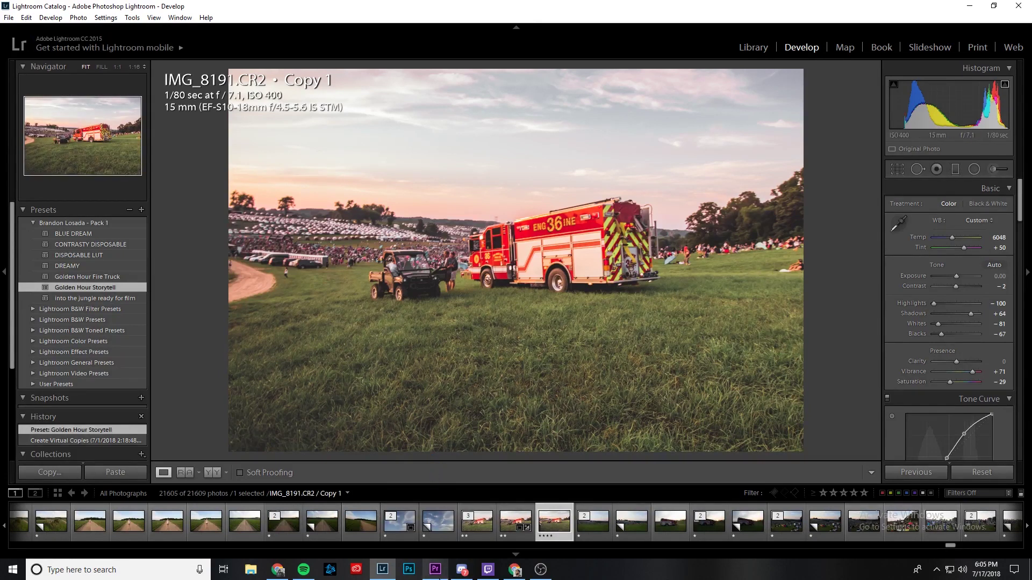
In Premiere's Lumetri Creative section, browse to the LUTS folder and load the Golden Hour Storytell .cube as the look
click(434, 569)
drag(371, 314, 362, 314)
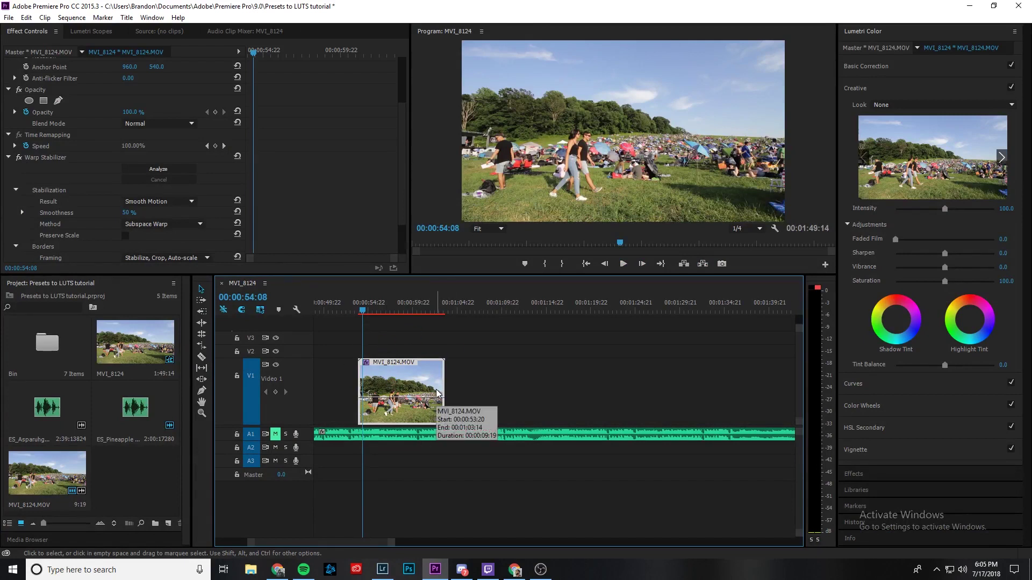
click(866, 66)
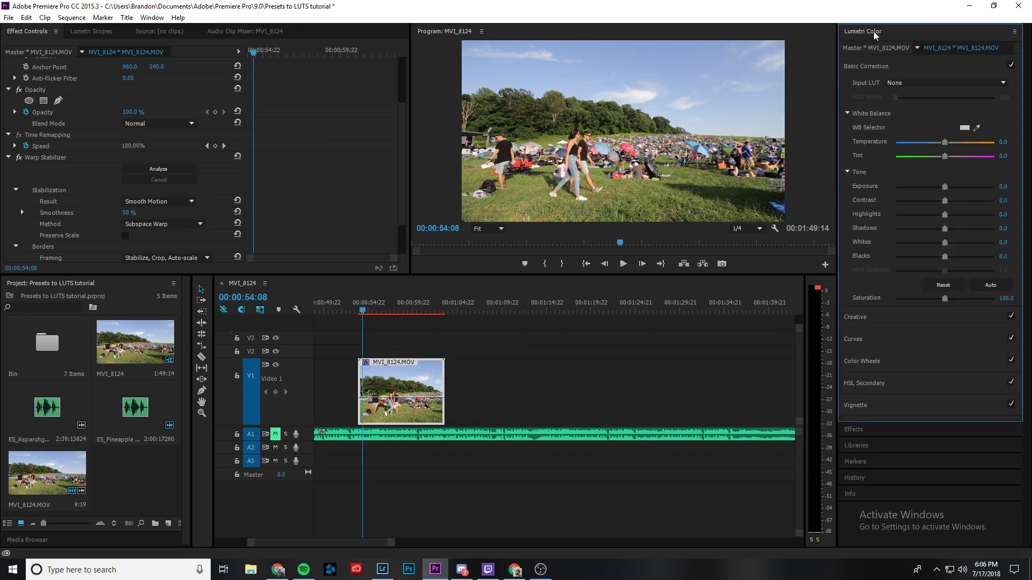
click(861, 319)
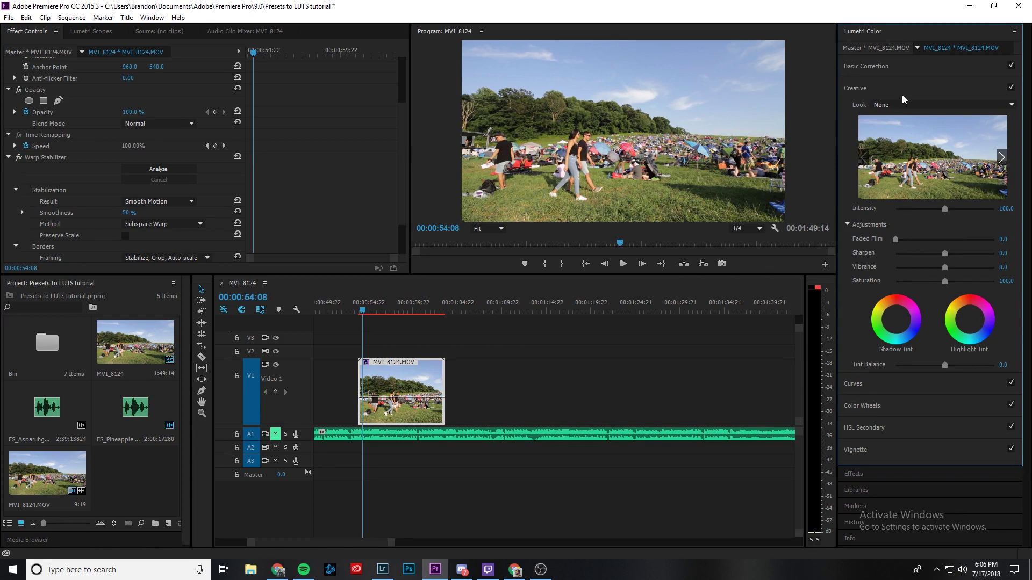
click(997, 105)
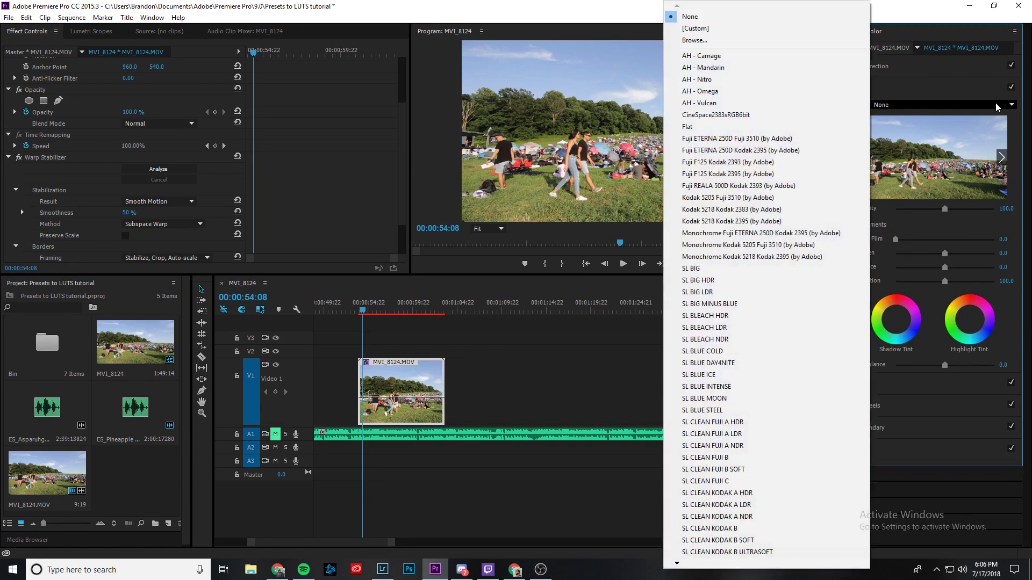
click(701, 41)
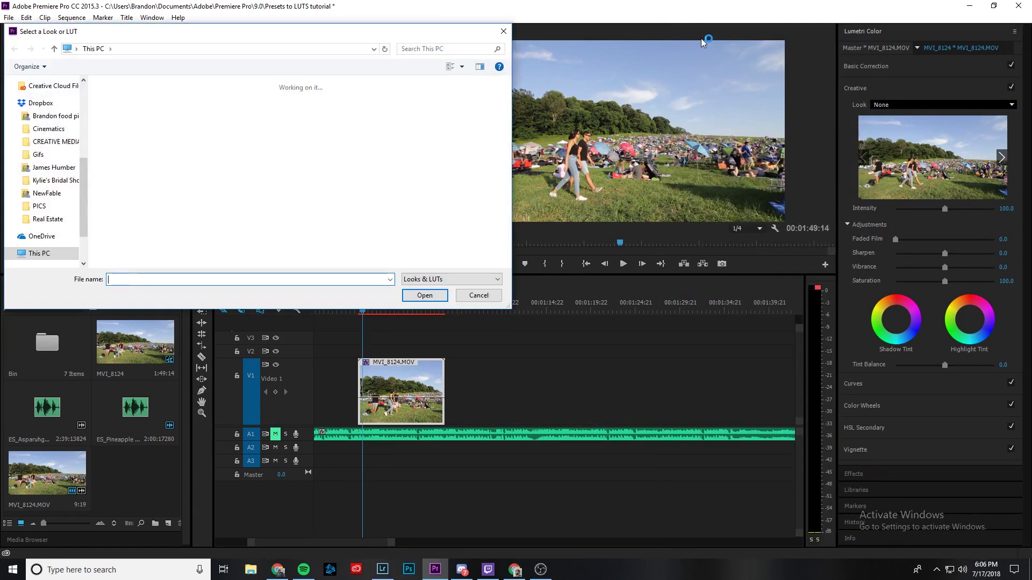
double_click(158, 122)
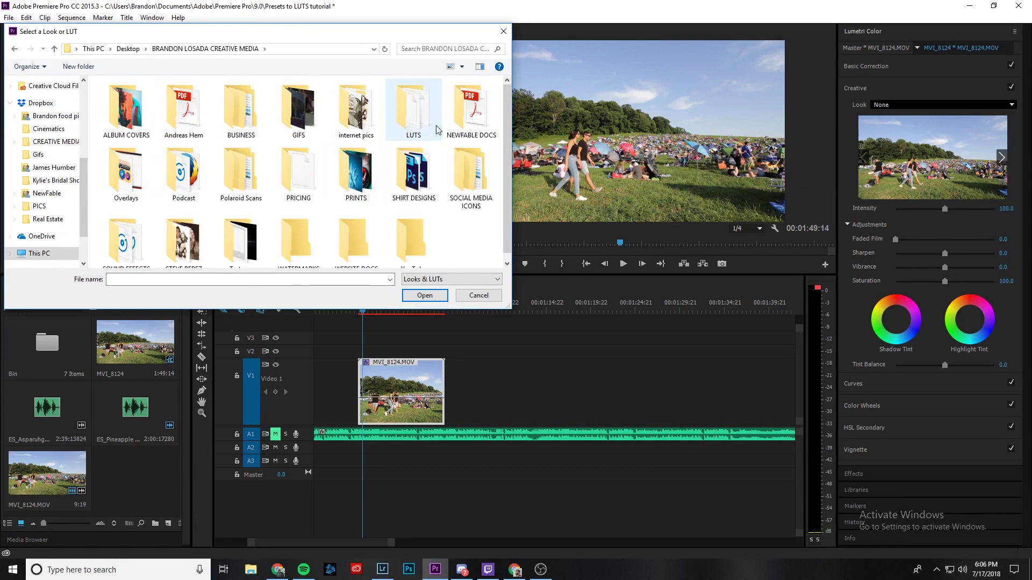
double_click(428, 113)
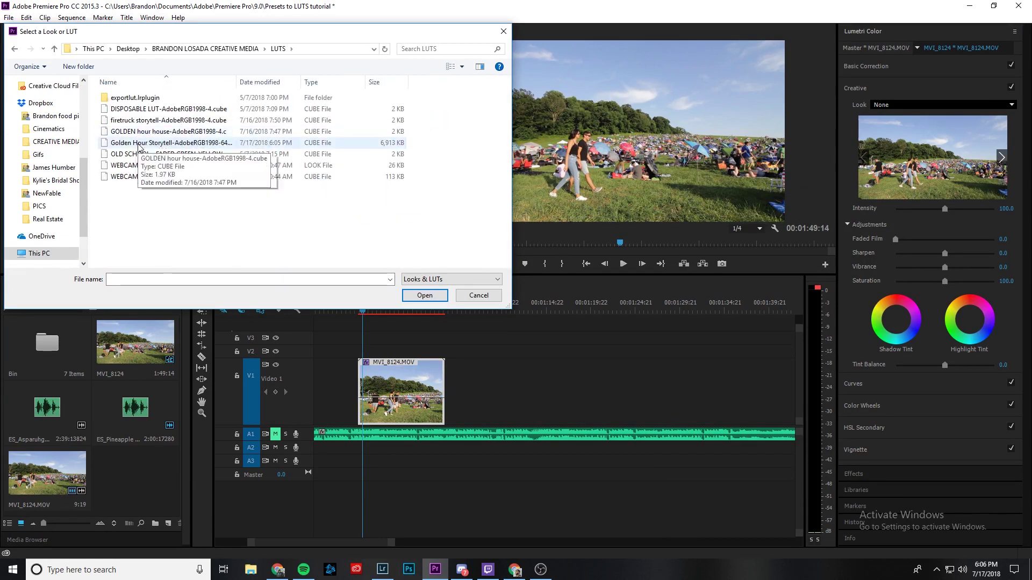
double_click(140, 146)
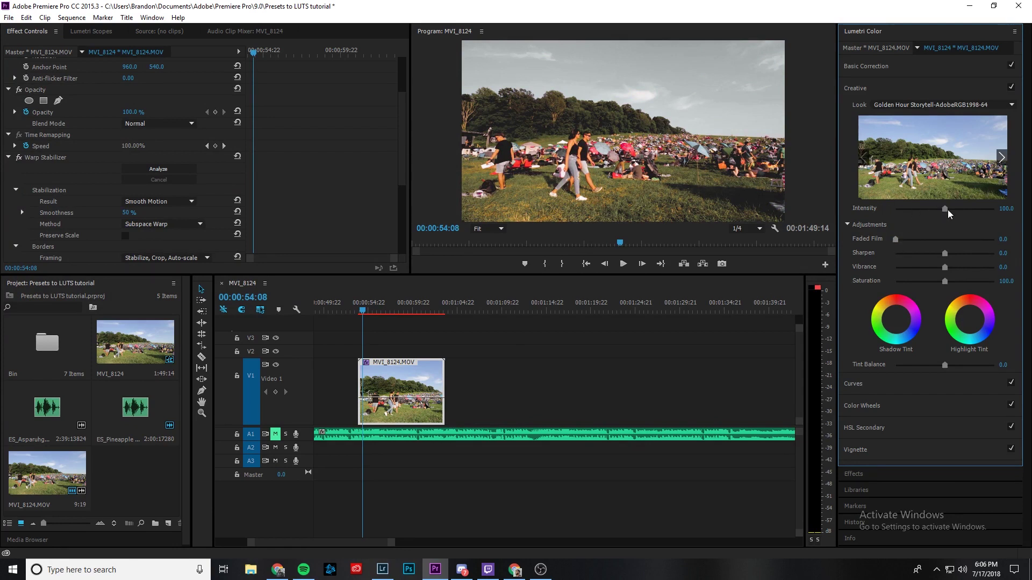
Set the look intensity to 90 and saturation to 85
click(1006, 208)
text(90)
key(Return)
click(1012, 279)
text(85)
key(Return)
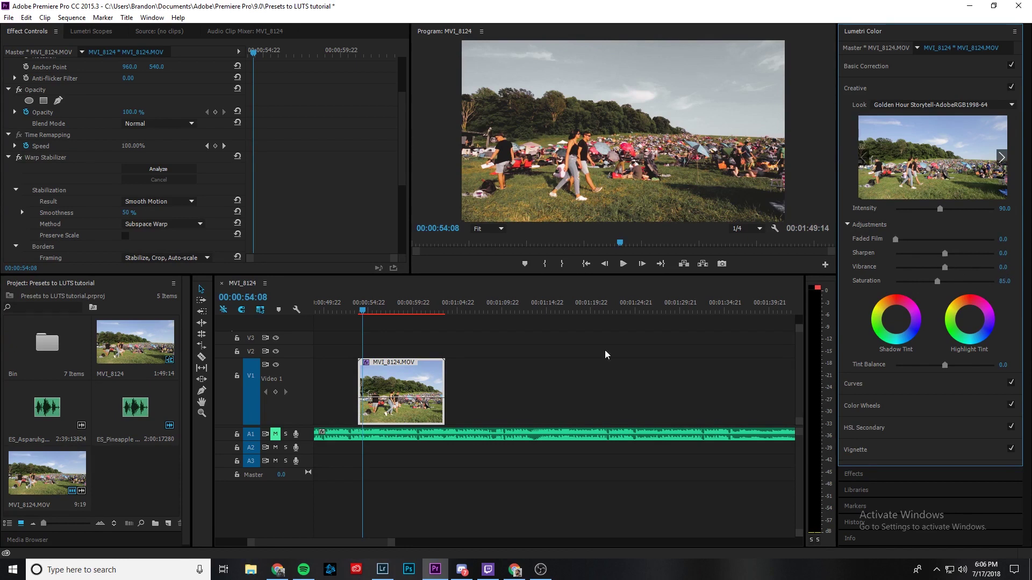